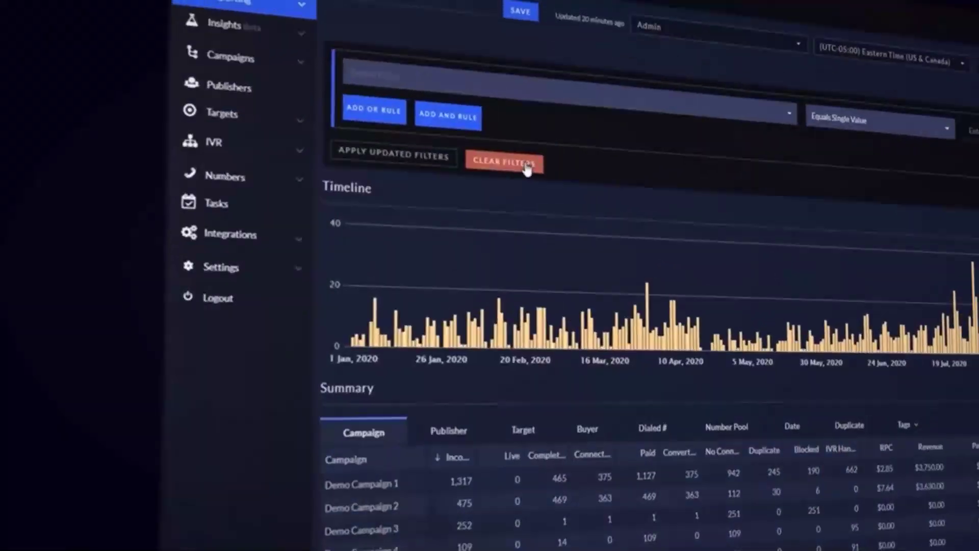
Step: Clear all filter rules from the report to show the dashboard's zeroed call figures
{"action": "left_click", "coordinate": [527, 167]}
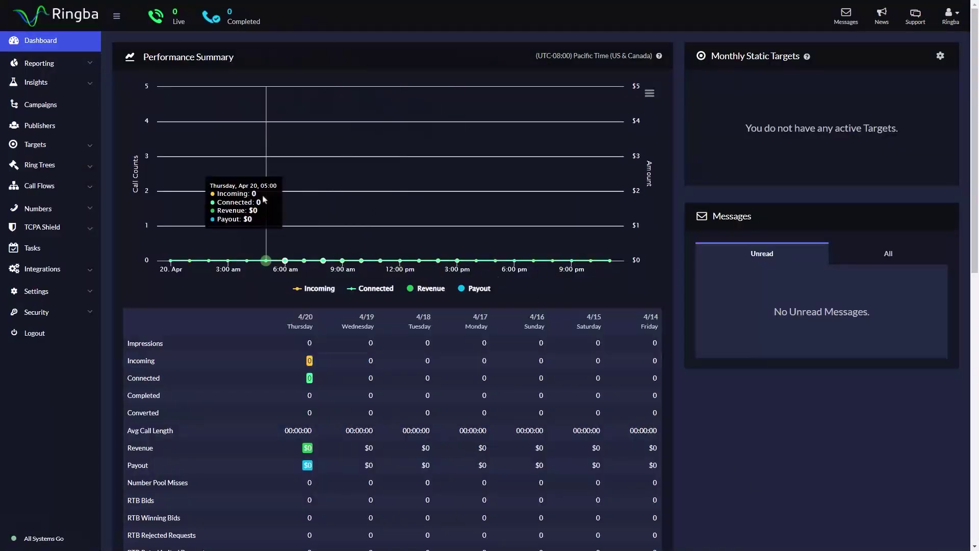
Step: Create a new call flow with a Splitter node connected to Inbound Call, and open its settings
{"action": "left_click", "coordinate": [90, 188]}
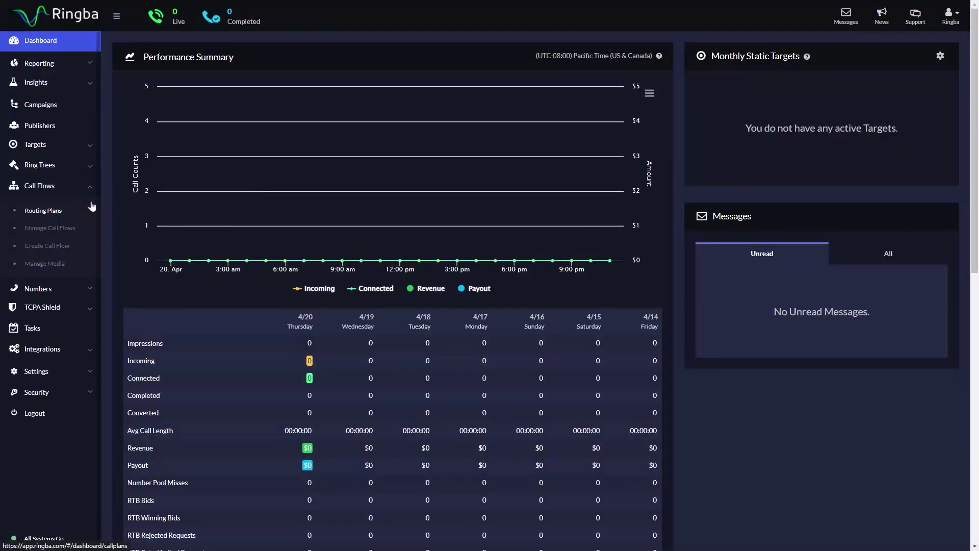
{"action": "left_click", "coordinate": [85, 250]}
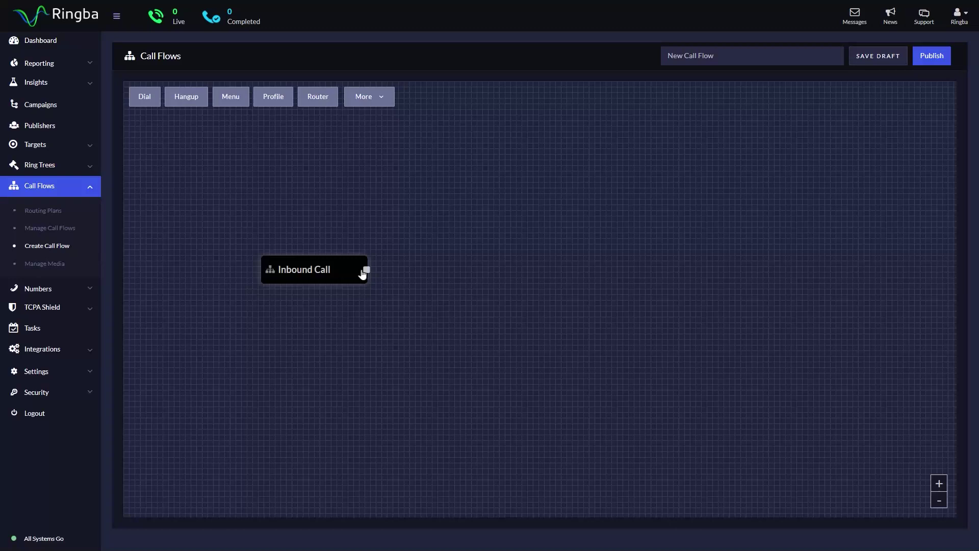
{"action": "left_click_drag", "start_coordinate": [366, 269], "coordinate": [376, 274]}
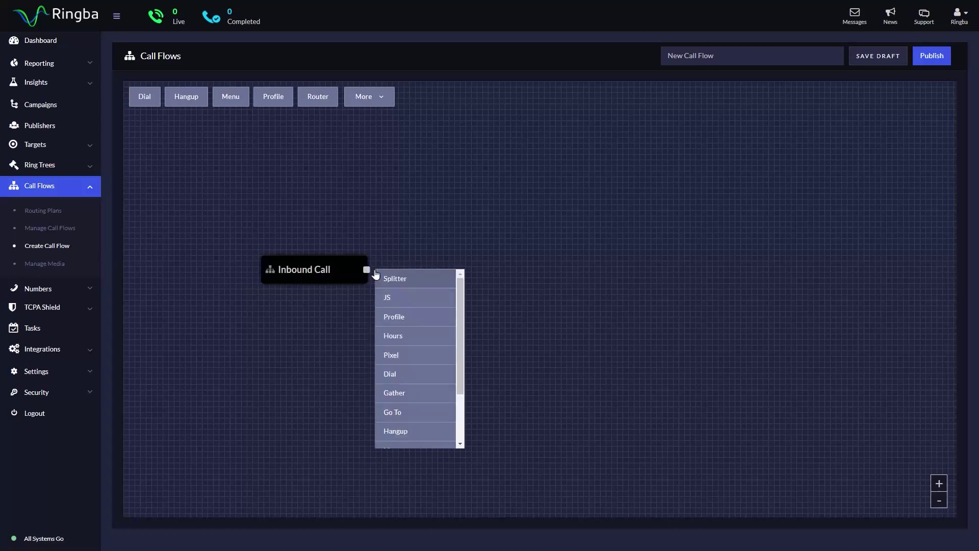
{"action": "left_click", "coordinate": [439, 282]}
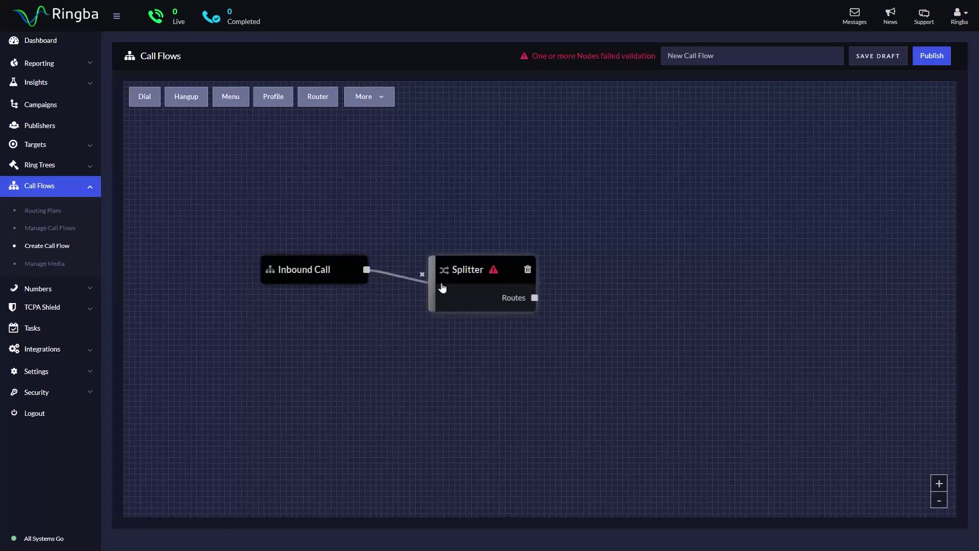
{"action": "left_click", "coordinate": [482, 302]}
Step: Name the splitter 'TargetA or Gather', give it tag '50-50 Test', and keep Respect Duplicates off
{"action": "left_click", "coordinate": [763, 181]}
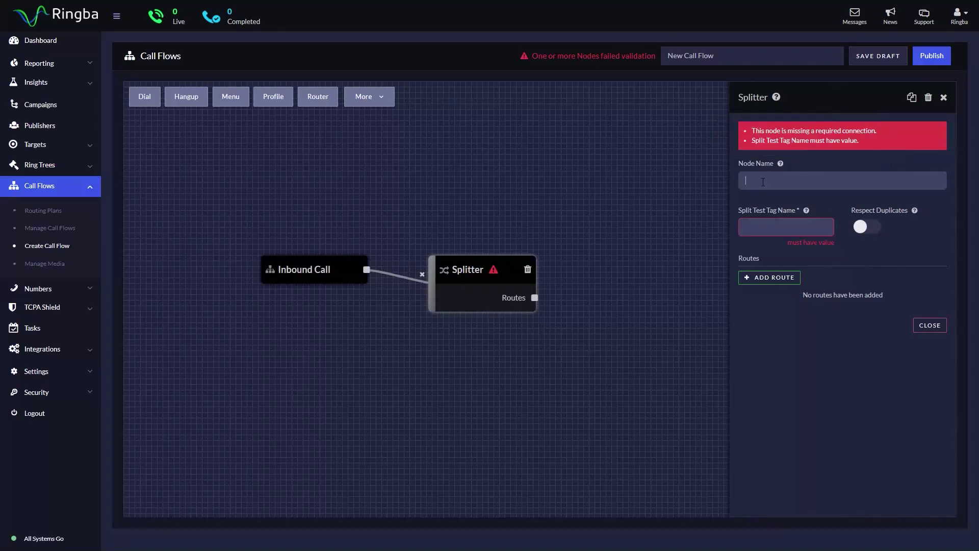
{"action": "type", "text": "TargetA or Gather"}
{"action": "mouse_move", "coordinate": [807, 210]}
{"action": "type", "text": "50-50"}
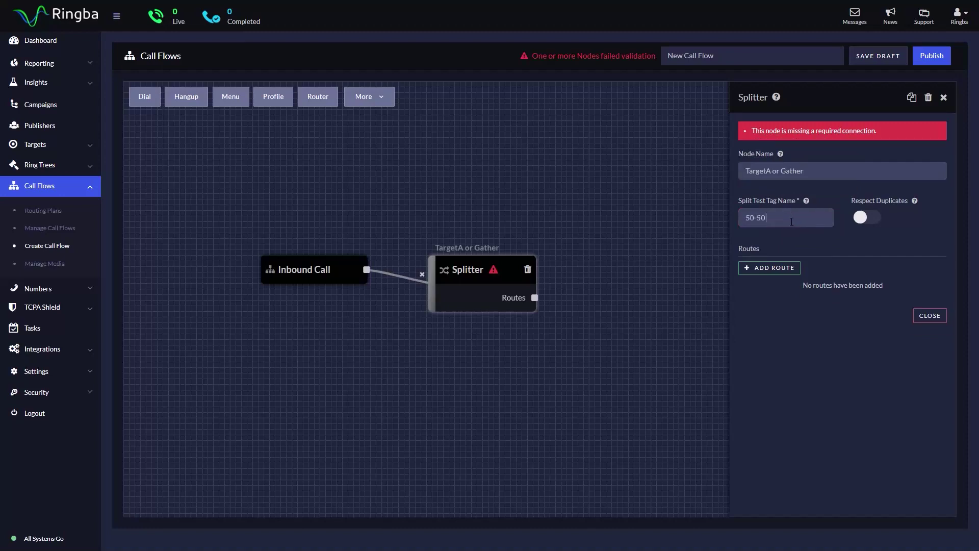
{"action": "type", "text": " Test"}
{"action": "mouse_move", "coordinate": [916, 205]}
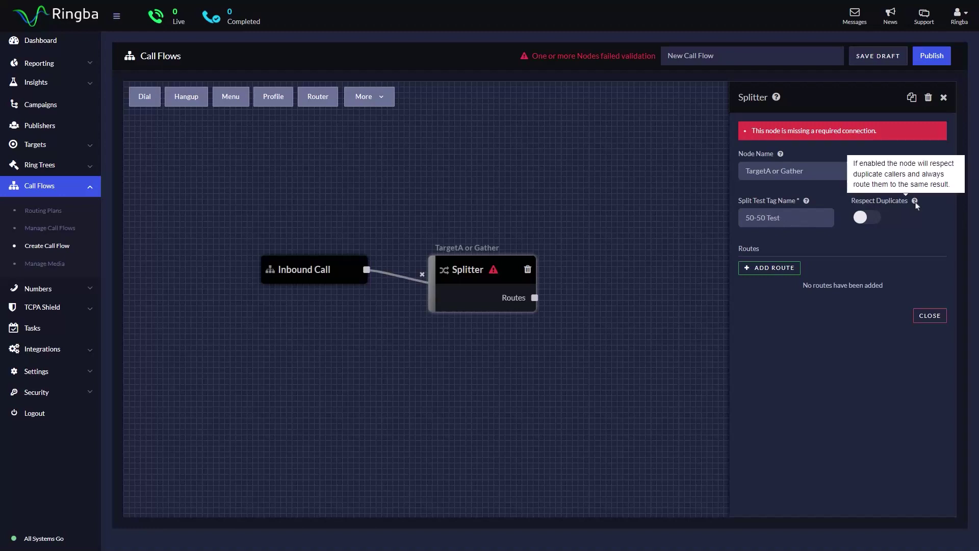
{"action": "left_click", "coordinate": [869, 220]}
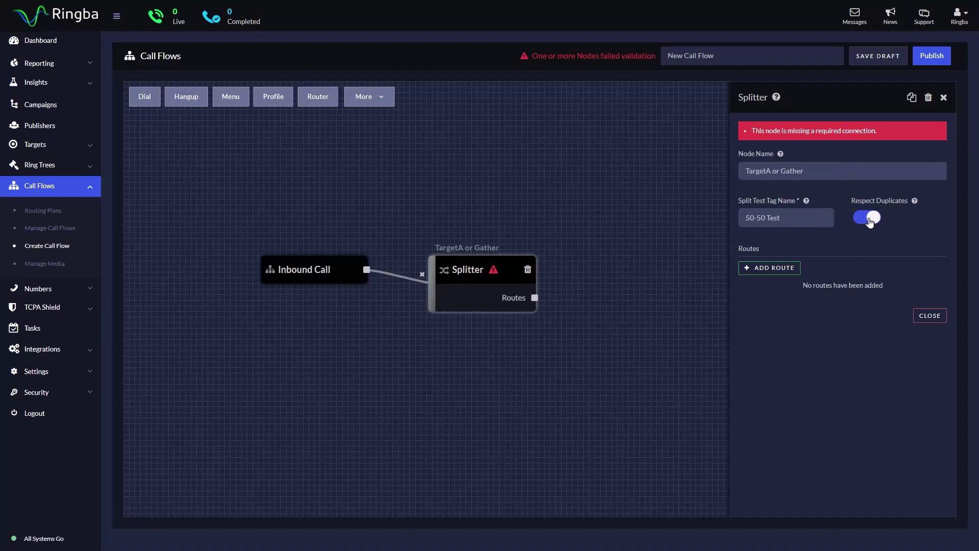
{"action": "left_click", "coordinate": [869, 223]}
Step: Add Route 1 from the splitter to a new Dial node, weighted 1
{"action": "left_click", "coordinate": [792, 275]}
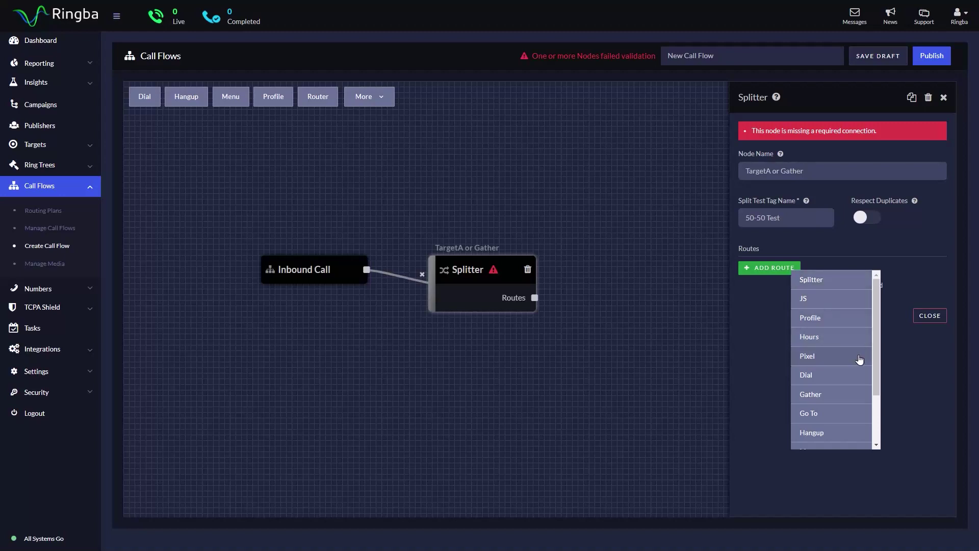
{"action": "left_click", "coordinate": [858, 376]}
{"action": "left_click", "coordinate": [848, 273]}
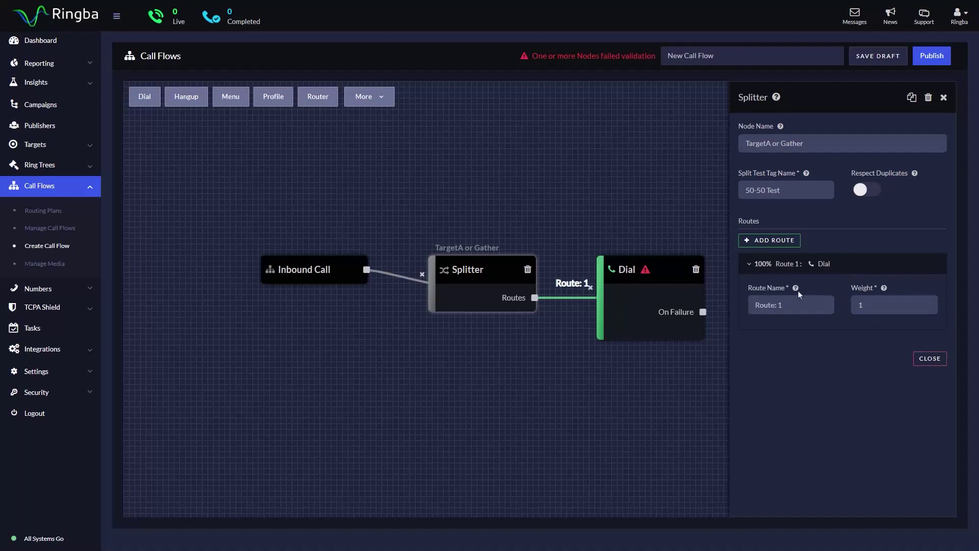
{"action": "mouse_move", "coordinate": [796, 291]}
{"action": "mouse_move", "coordinate": [885, 292]}
Step: Add Route 2 to a new Gather node and set its weight to 2
{"action": "left_click", "coordinate": [789, 246]}
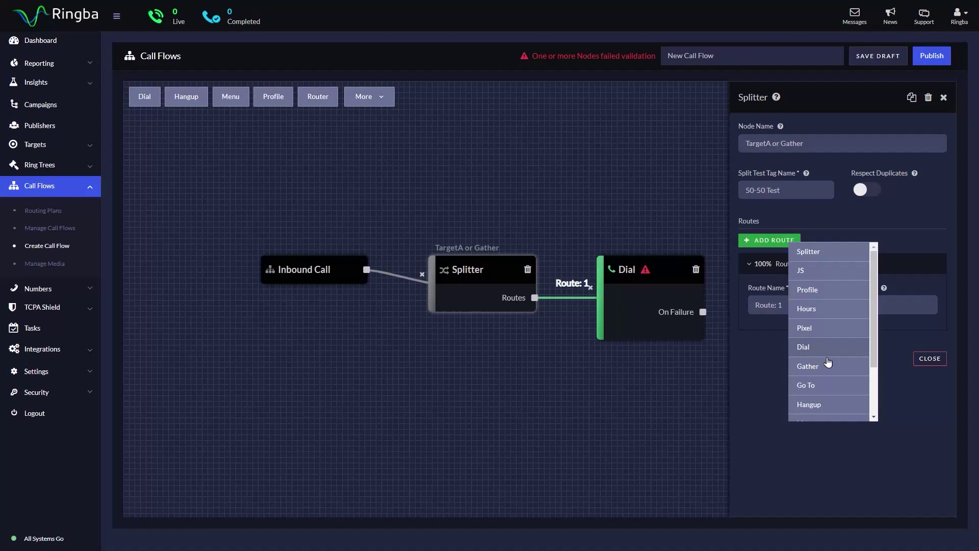
{"action": "left_click", "coordinate": [852, 369]}
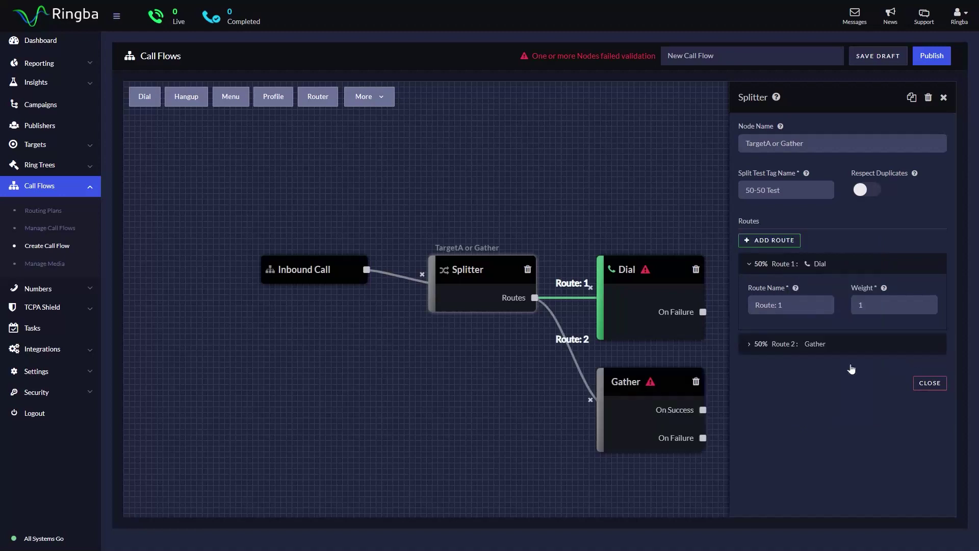
{"action": "left_click", "coordinate": [850, 353]}
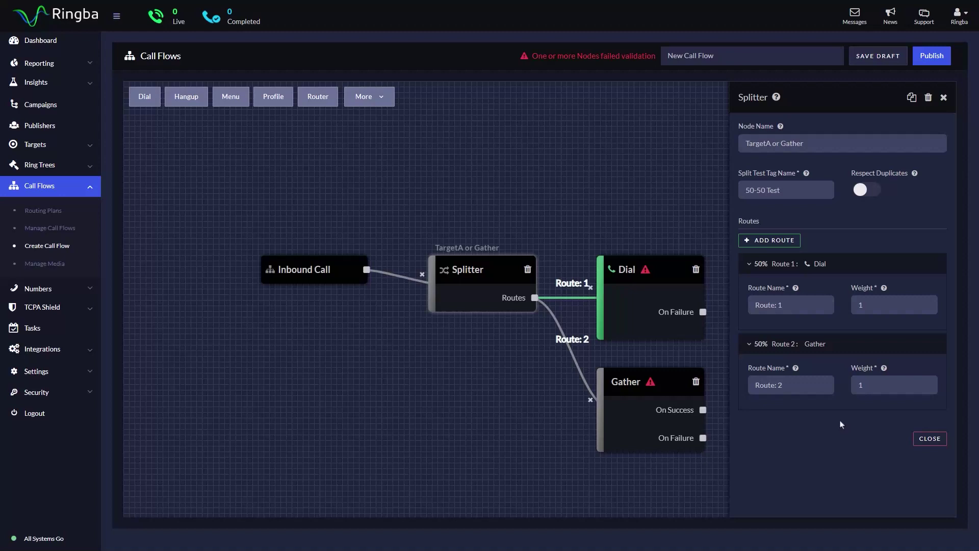
{"action": "key", "text": "BackSpace"}
{"action": "type", "text": "2"}
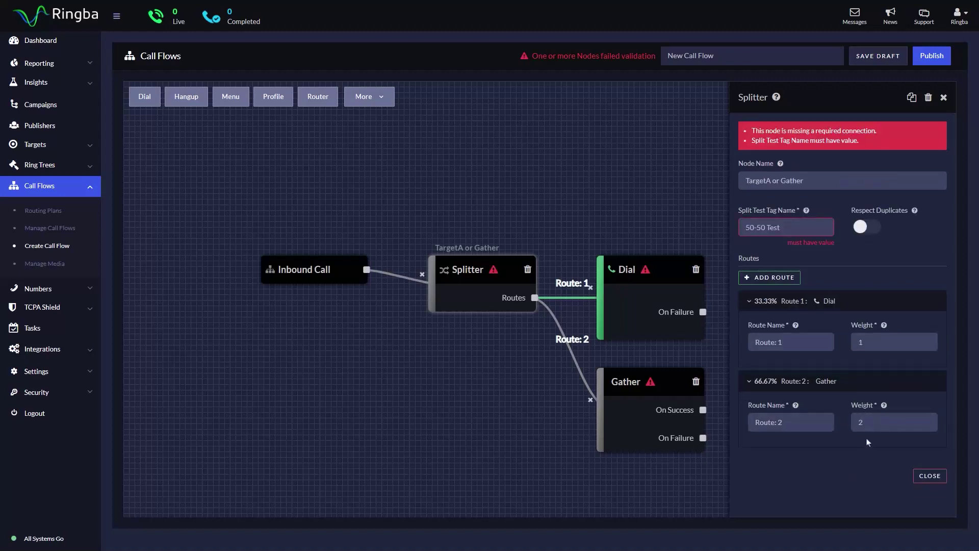
Step: Add then delete a third Dial route, and reset Route 2's weight to 1 for a 50/50 split
{"action": "left_click", "coordinate": [778, 280]}
{"action": "left_click", "coordinate": [833, 380]}
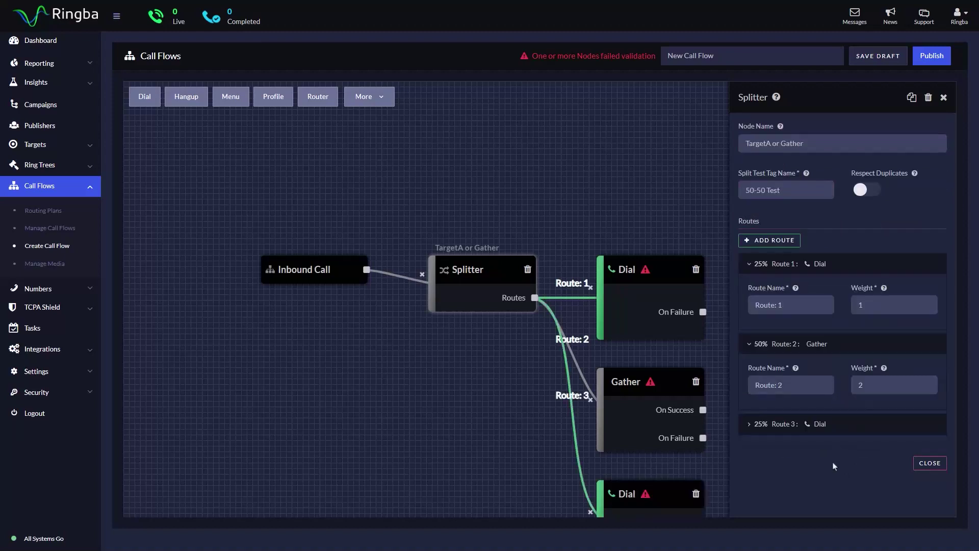
{"action": "left_click", "coordinate": [836, 433]}
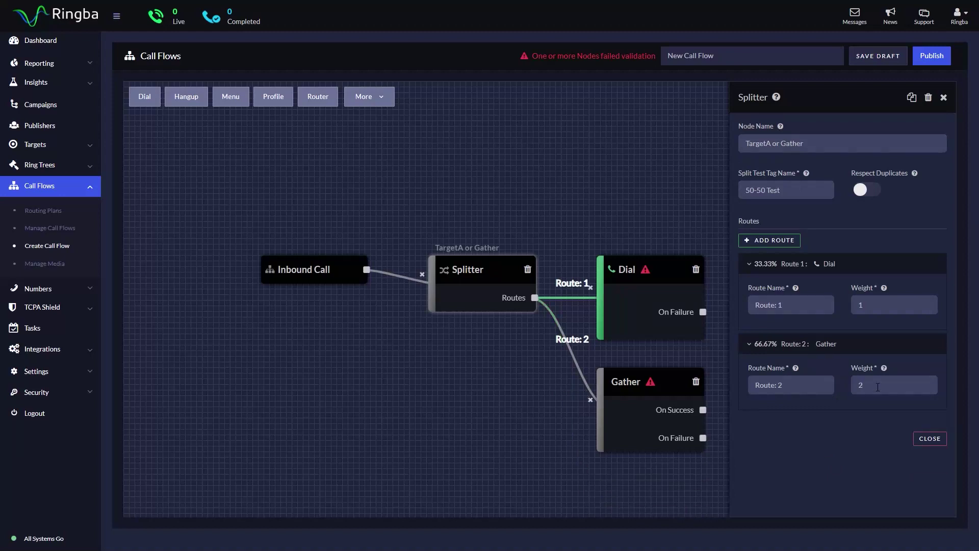
{"action": "key", "text": "BackSpace"}
{"action": "type", "text": "1"}
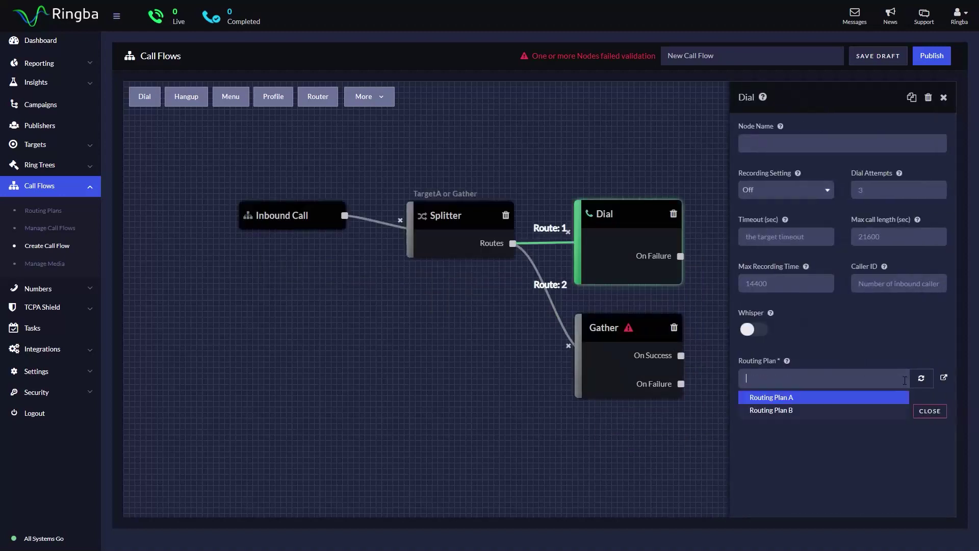
Step: Assign Routing Plan A to the first Dial; set Gather to English - Gather Zip.wav with tag ZipGather
{"action": "left_click", "coordinate": [902, 398]}
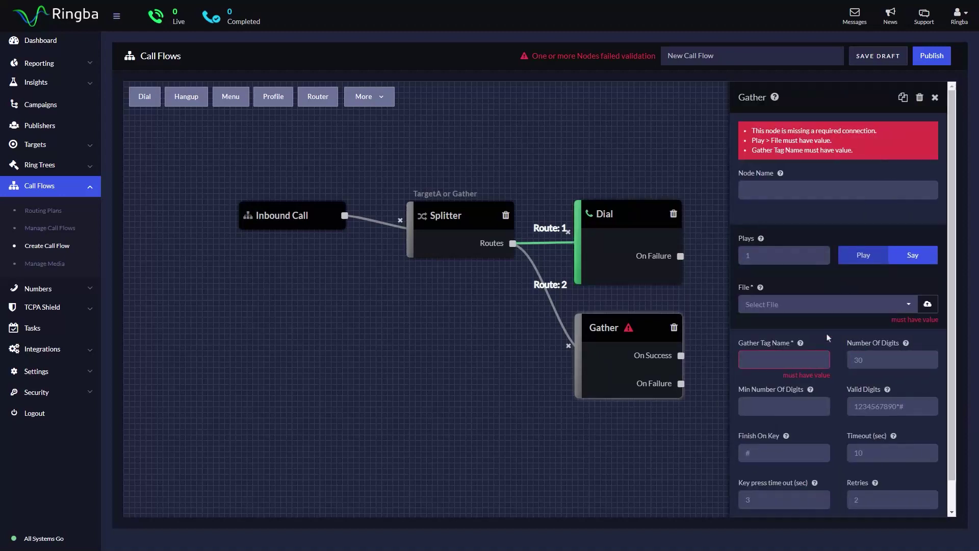
{"action": "left_click", "coordinate": [826, 304]}
{"action": "left_click", "coordinate": [896, 349]}
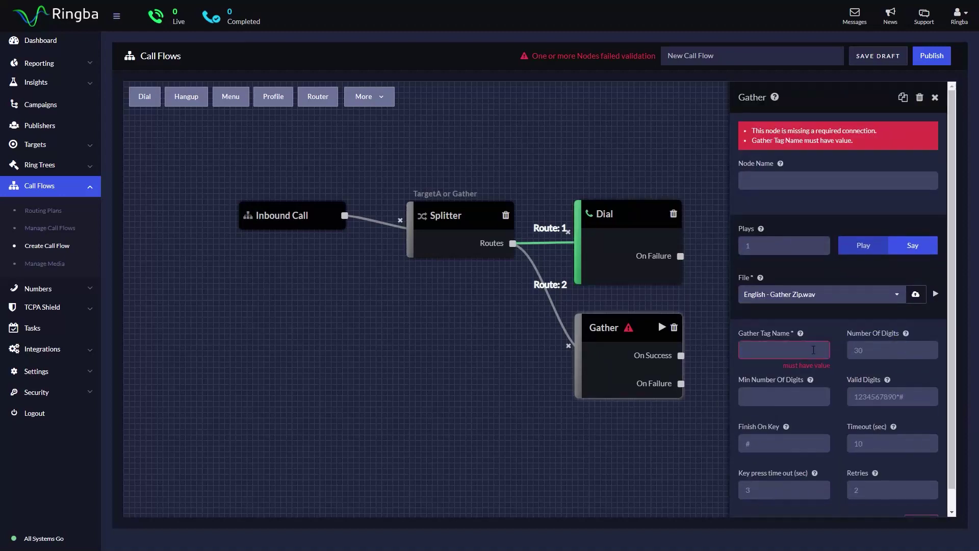
{"action": "left_click", "coordinate": [785, 351]}
{"action": "type", "text": "ZipGather"}
{"action": "left_click", "coordinate": [928, 514]}
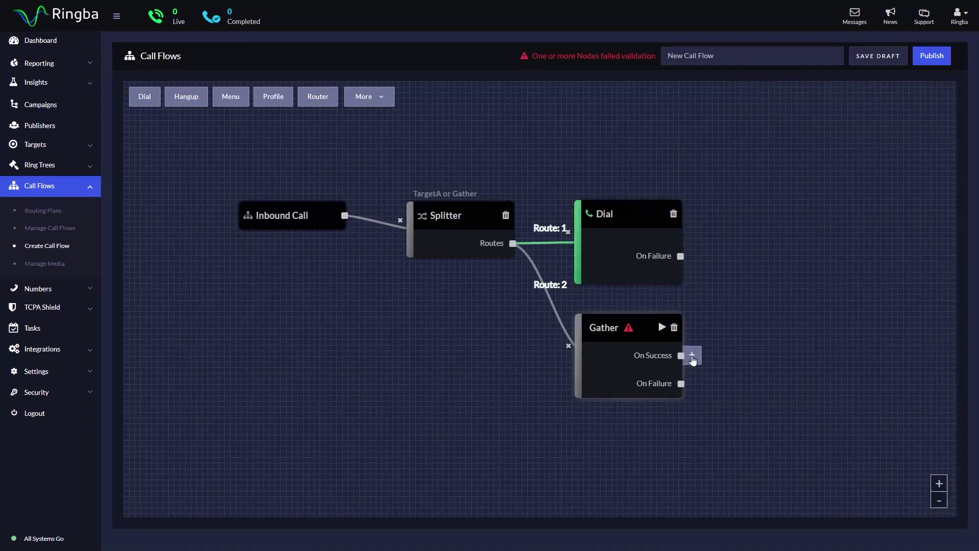
Step: Add a Dial on Gather's On Success path using Routing Plan B
{"action": "left_click", "coordinate": [680, 356]}
{"action": "left_click", "coordinate": [745, 459]}
{"action": "left_click", "coordinate": [780, 330]}
{"action": "left_click", "coordinate": [902, 400]}
{"action": "left_click", "coordinate": [770, 439]}
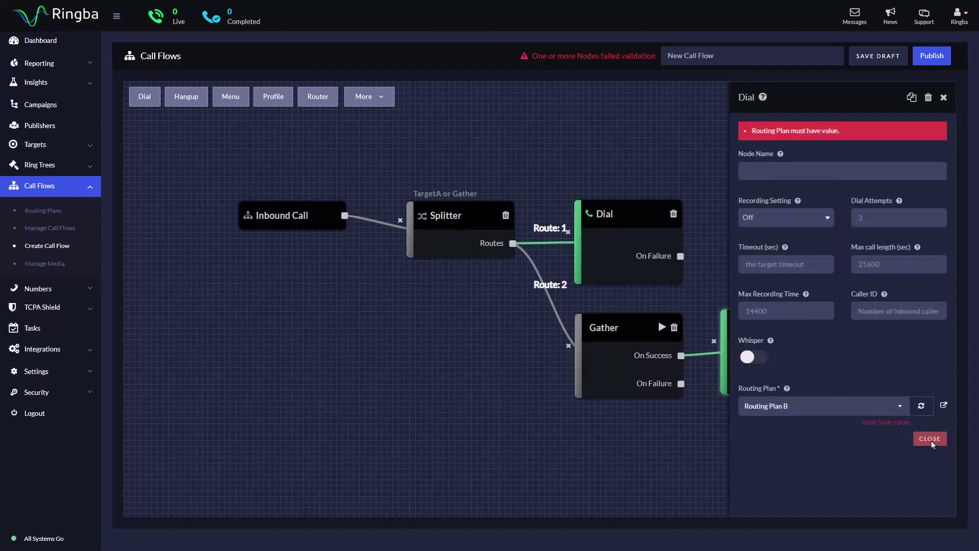
{"action": "left_click", "coordinate": [930, 438]}
Step: Rename the call flow to '50-50 Split Test' and publish it
{"action": "left_click", "coordinate": [739, 57]}
{"action": "key", "text": "ctrl+a"}
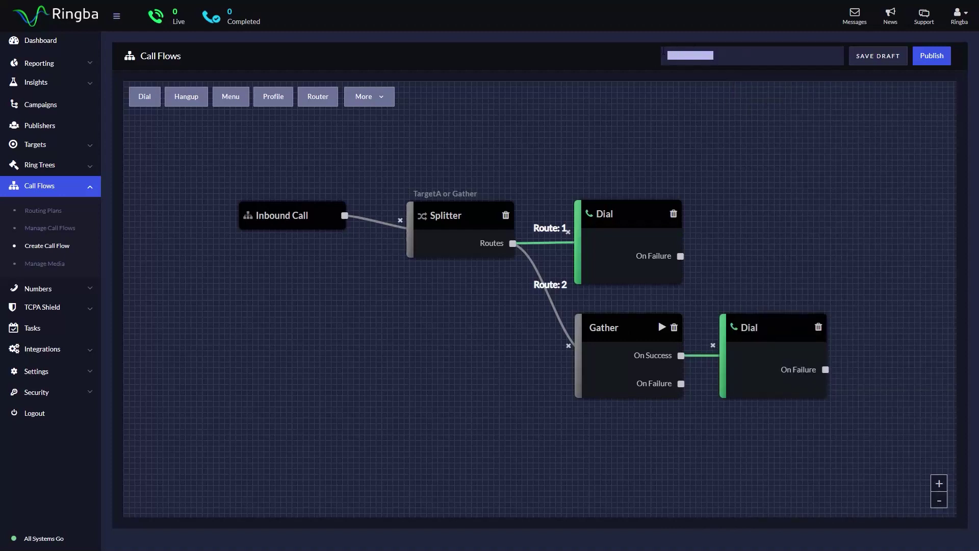
{"action": "type", "text": "50-50 Split Test"}
{"action": "left_click", "coordinate": [927, 62]}
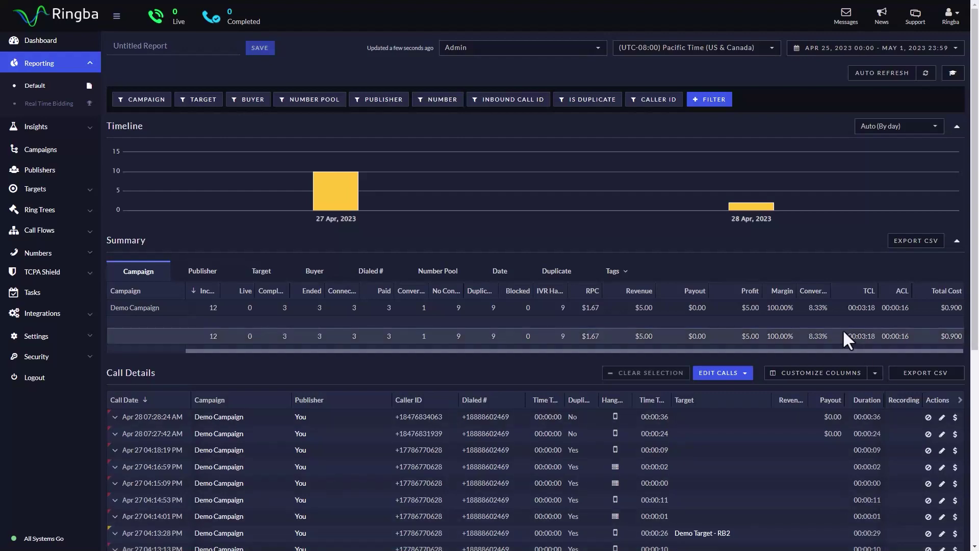
Step: Expand the Apr 27 04:02:49 PM call in Call Details to see Route: 2 chosen at 50%
{"action": "scroll", "coordinate": [843, 330], "scroll_direction": "down", "scroll_amount": 5}
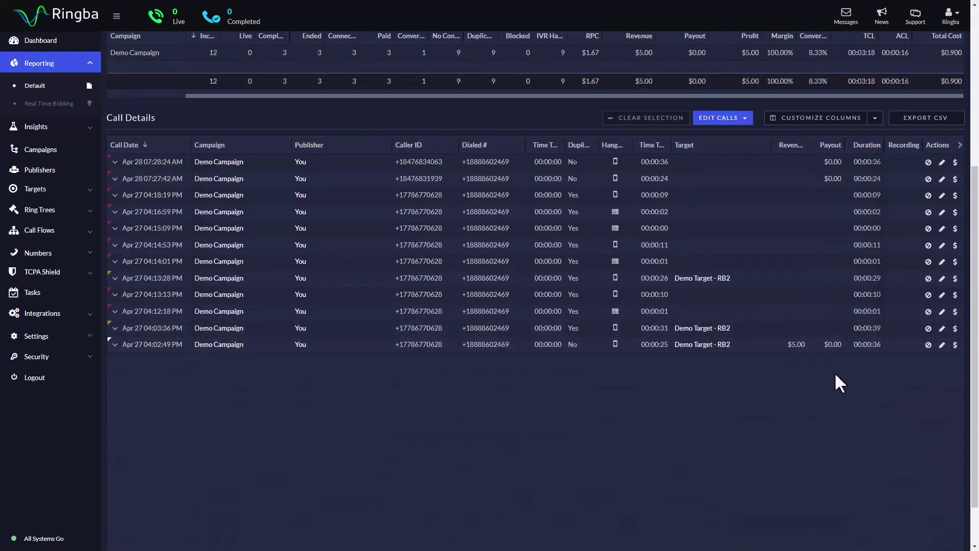
{"action": "left_click", "coordinate": [114, 346]}
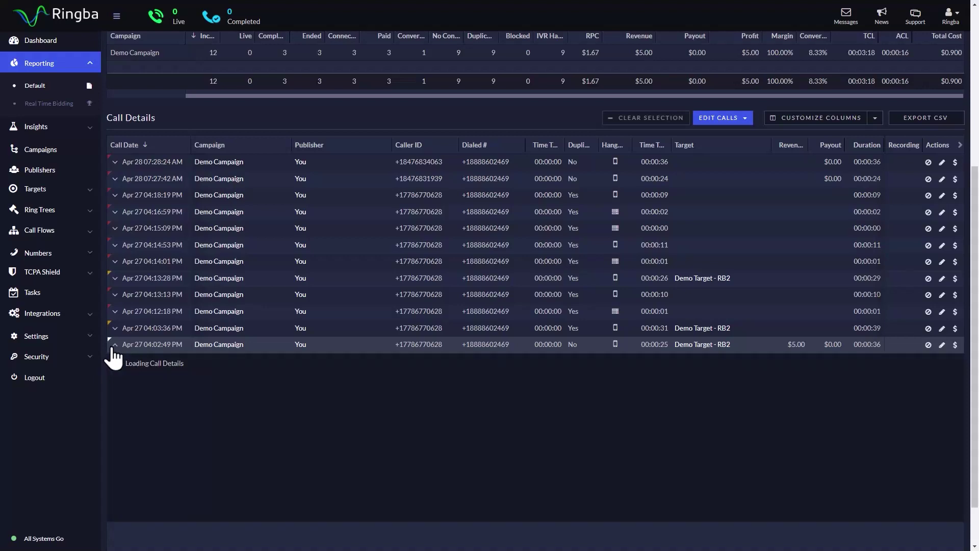
{"action": "scroll", "coordinate": [113, 348], "scroll_direction": "down", "scroll_amount": 2}
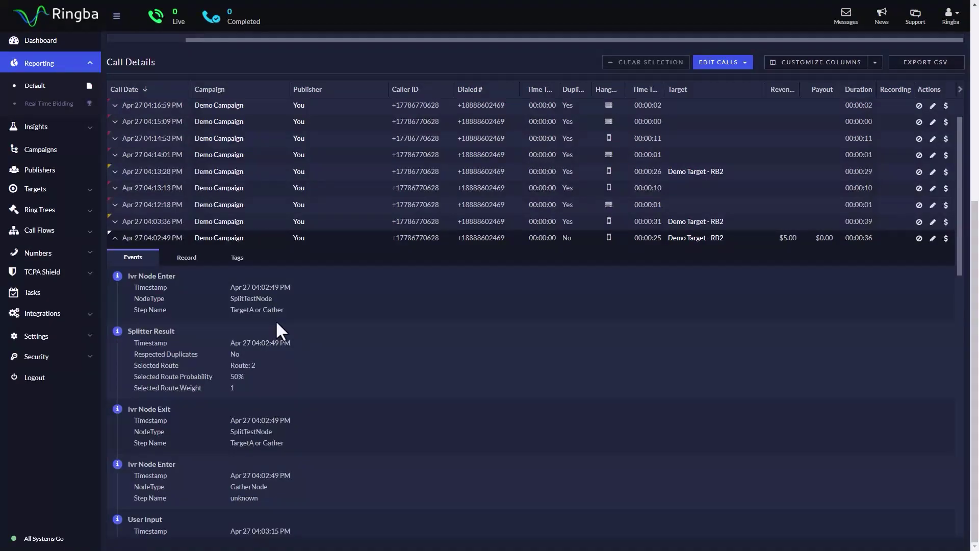
Step: View the call's Tags showing 50 50 Test split Route: 2 and gathered zip 90210
{"action": "left_click", "coordinate": [238, 257]}
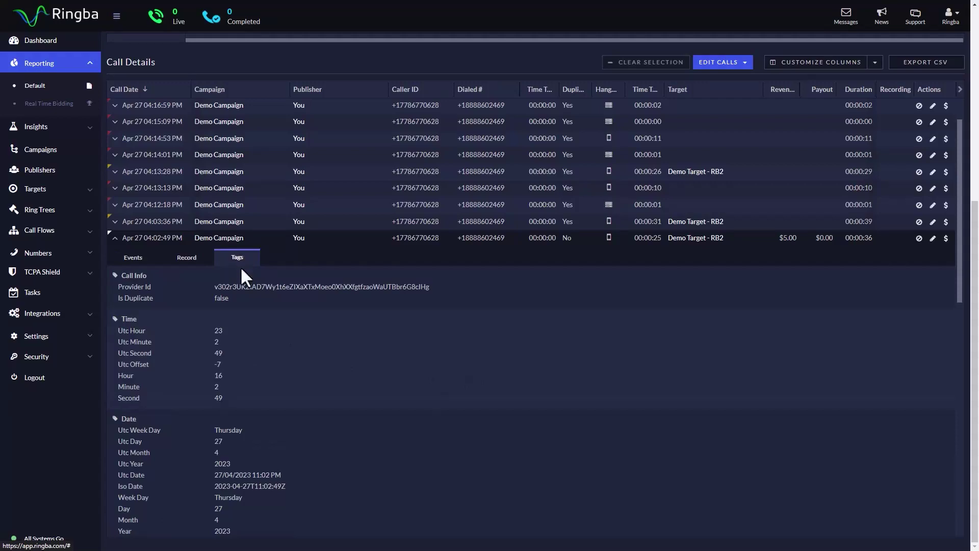
{"action": "scroll", "coordinate": [464, 353], "scroll_direction": "down", "scroll_amount": 7}
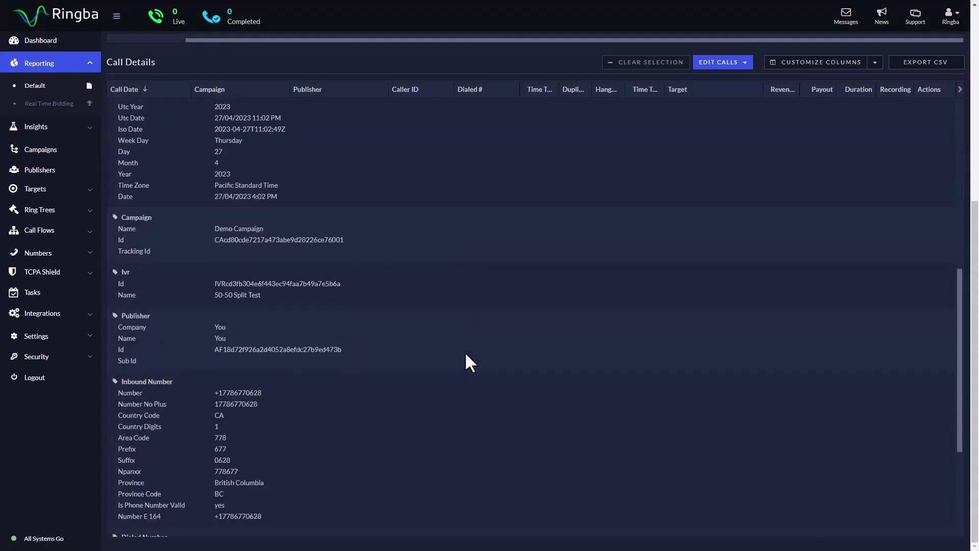
{"action": "scroll", "coordinate": [465, 354], "scroll_direction": "down", "scroll_amount": 4}
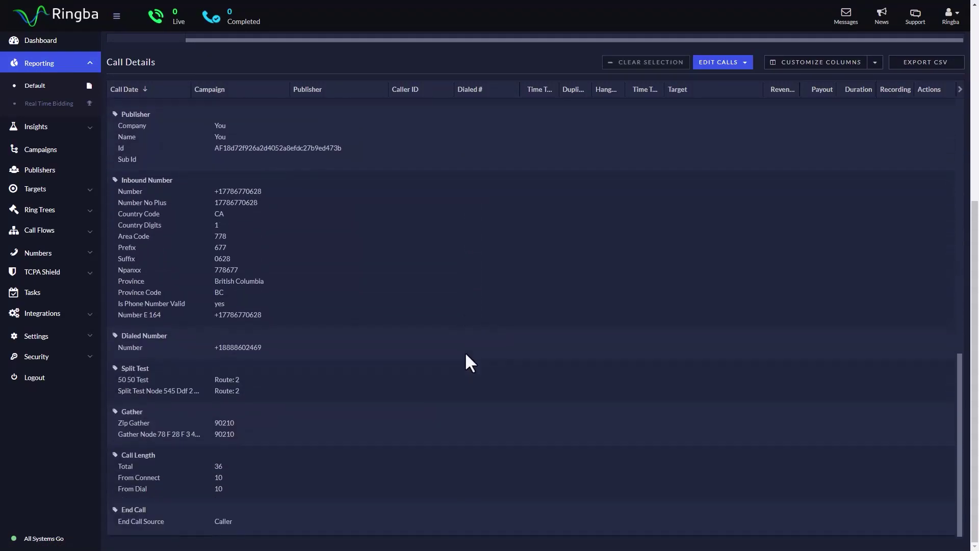